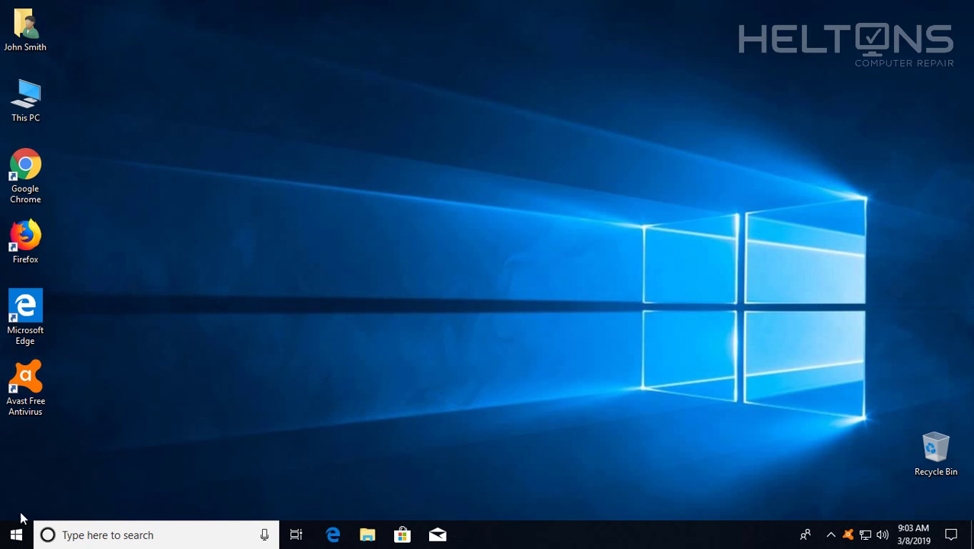
Step: Look through the installed apps list in Windows Settings for Avast Free Antivirus
{"action": "left_click", "coordinate": [16, 535]}
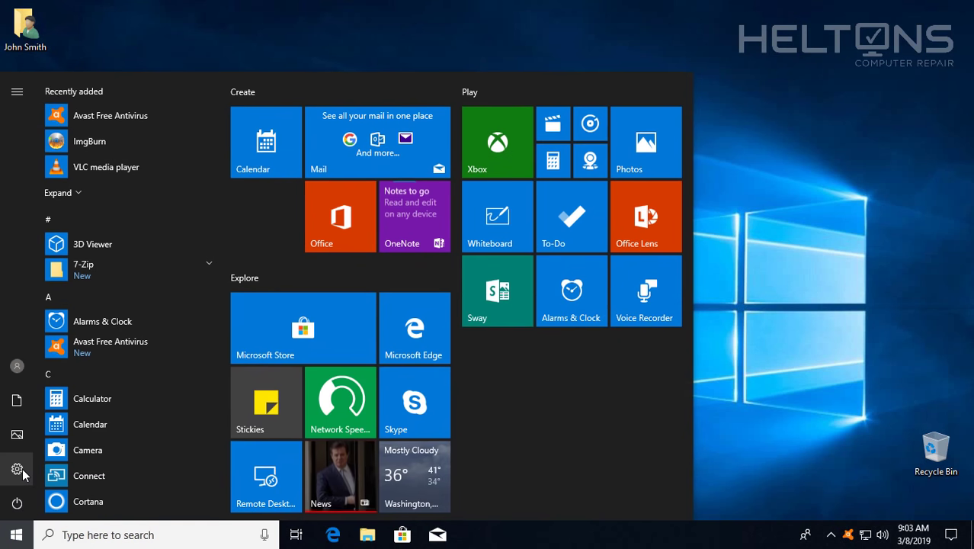
{"action": "left_click", "coordinate": [16, 469]}
{"action": "left_click", "coordinate": [82, 251]}
{"action": "scroll", "coordinate": [317, 362], "scroll_direction": "down", "scroll_amount": 5}
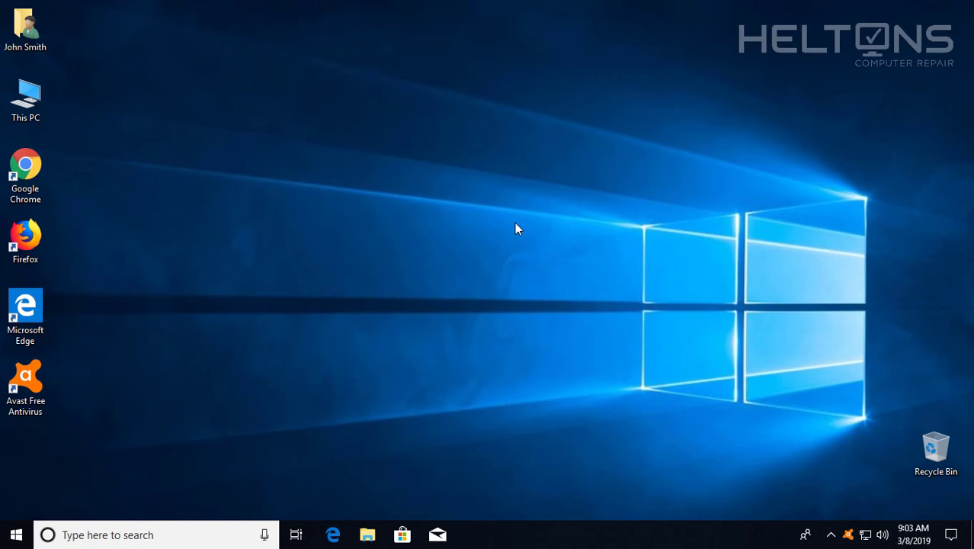
Step: Locate Avast Free Antivirus in Control Panel's Programs and Features list, then close the window without uninstalling it
{"action": "key", "text": "super"}
{"action": "type", "text": "contro"}
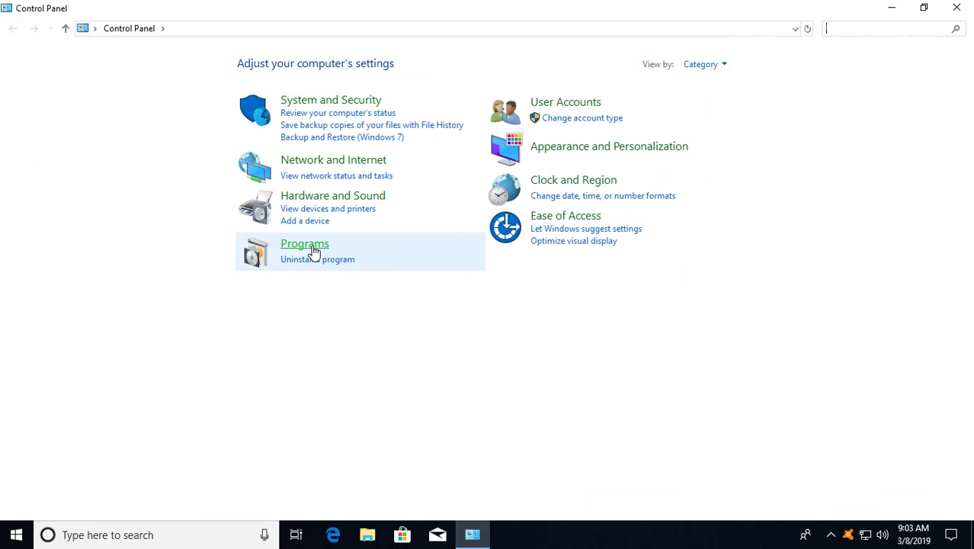
{"action": "left_click", "coordinate": [314, 251]}
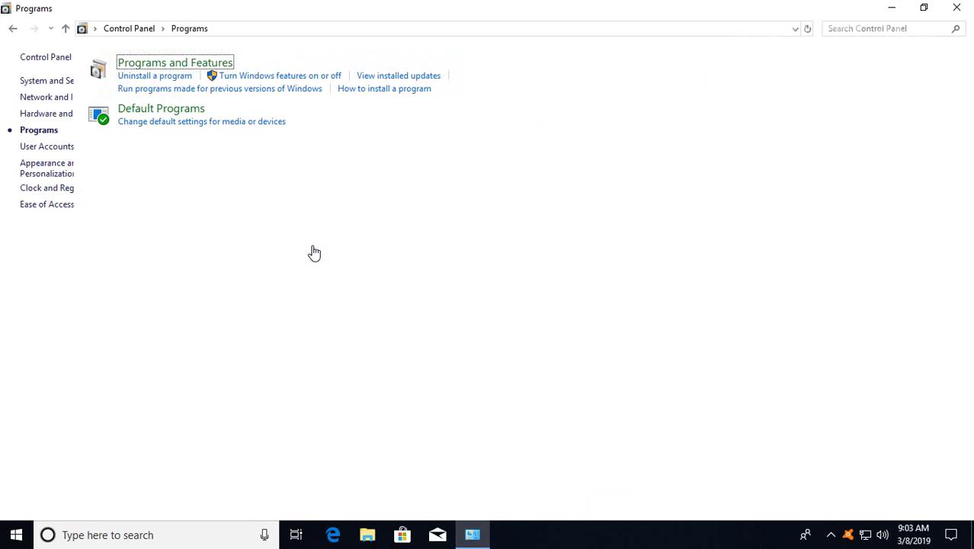
{"action": "left_click", "coordinate": [226, 66]}
{"action": "left_click", "coordinate": [215, 191]}
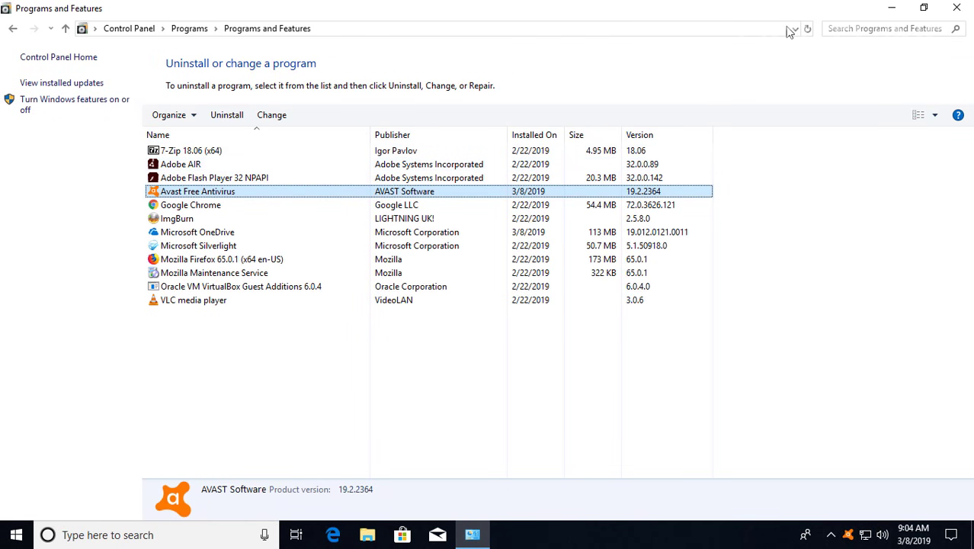
{"action": "left_click", "coordinate": [958, 9]}
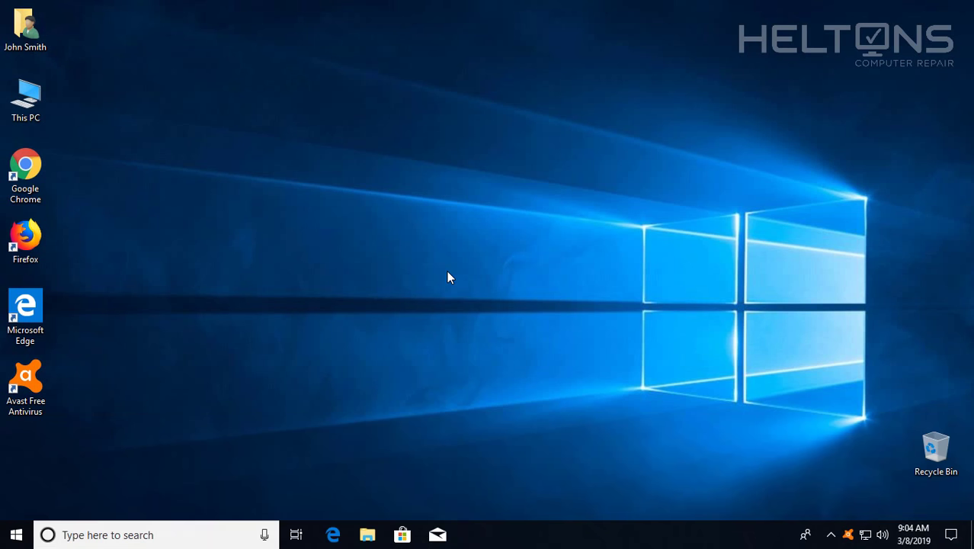
Step: Search Google in Chrome for "avast removal tool" and open Avast's Uninstall Utility page
{"action": "left_click", "coordinate": [30, 194]}
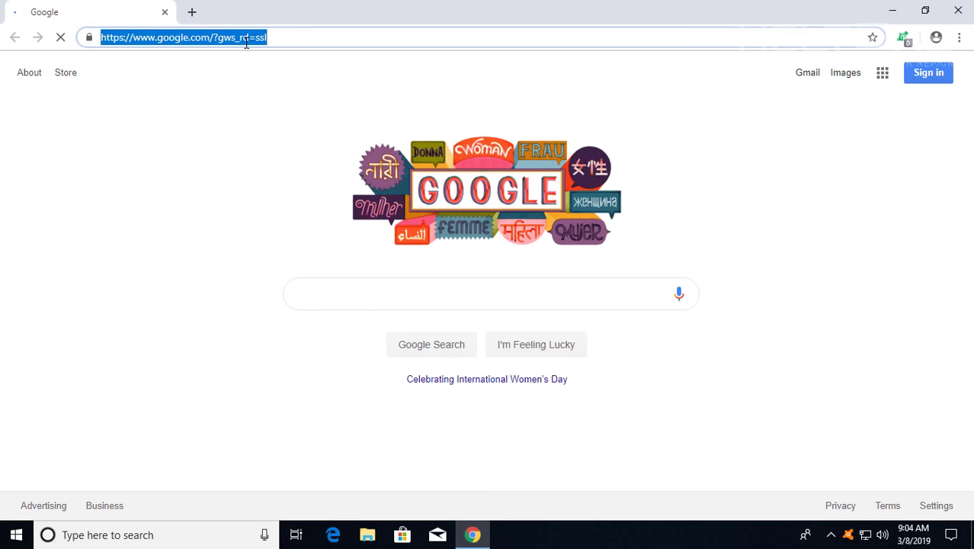
{"action": "left_click", "coordinate": [370, 297]}
{"action": "type", "text": "av"}
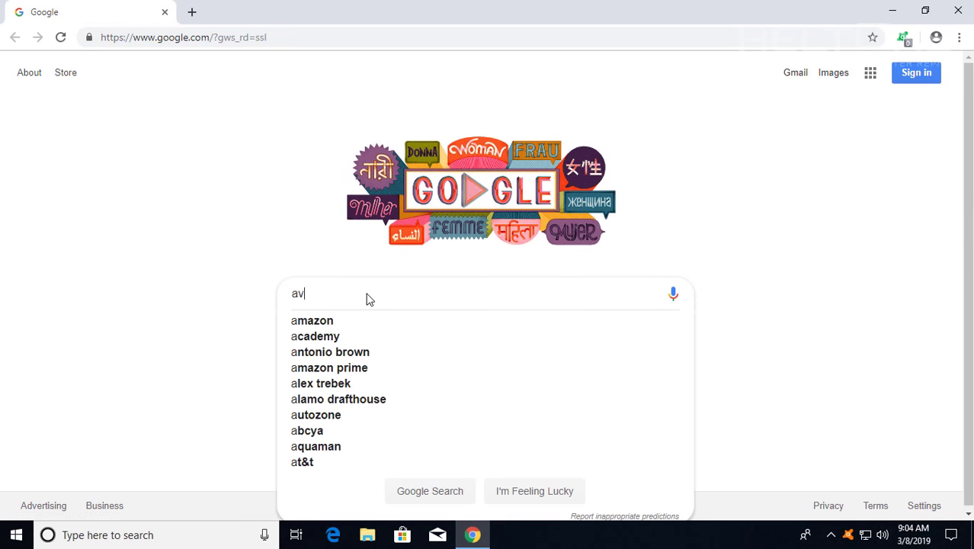
{"action": "type", "text": "ast removal"}
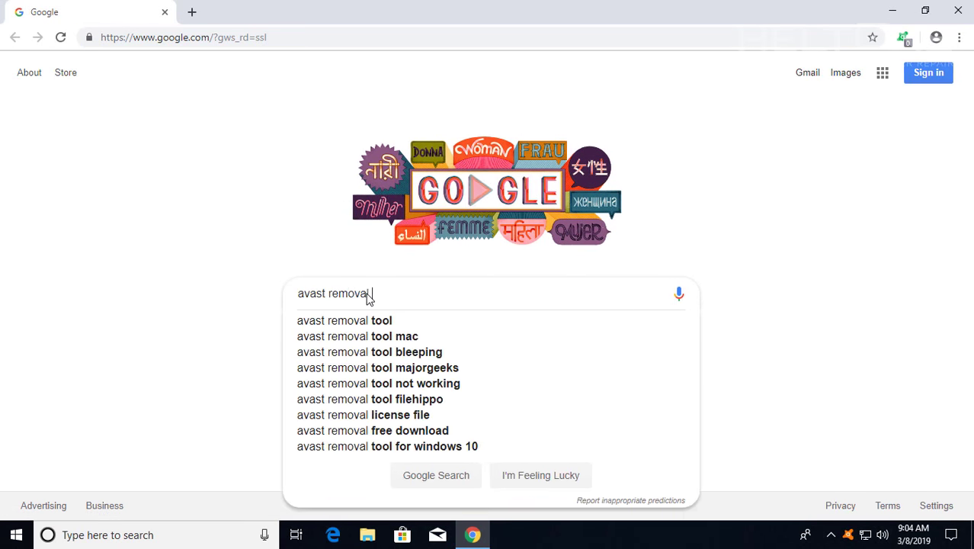
{"action": "type", "text": " tool"}
{"action": "key", "text": "Return"}
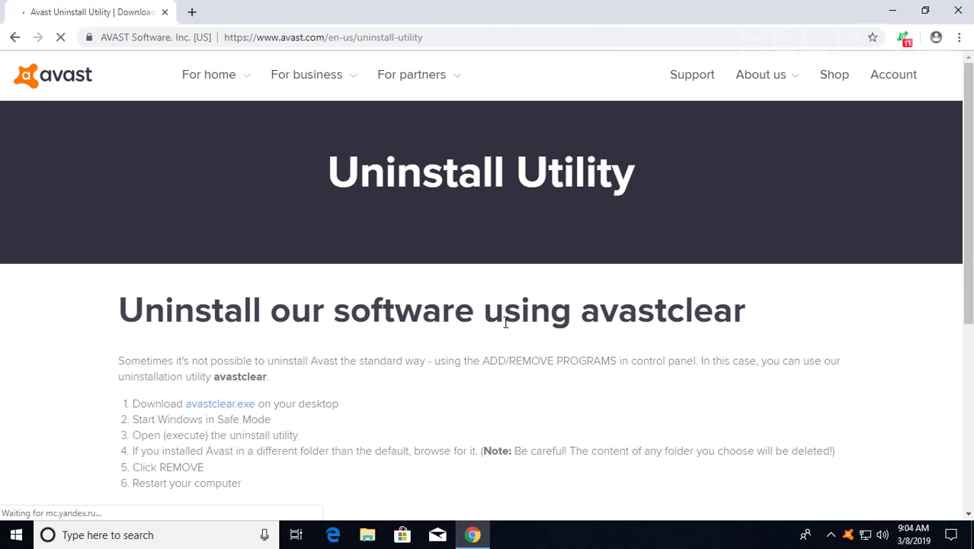
Step: Download avastclear.exe from the Uninstall Utility page, run it and allow it to make changes to the device
{"action": "scroll", "coordinate": [464, 330], "scroll_direction": "down", "scroll_amount": 2}
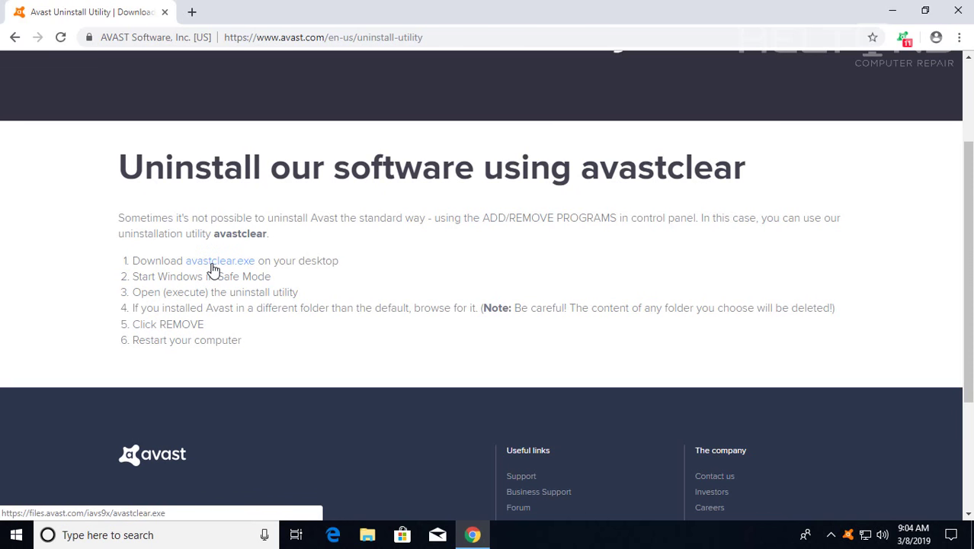
{"action": "left_click", "coordinate": [212, 265]}
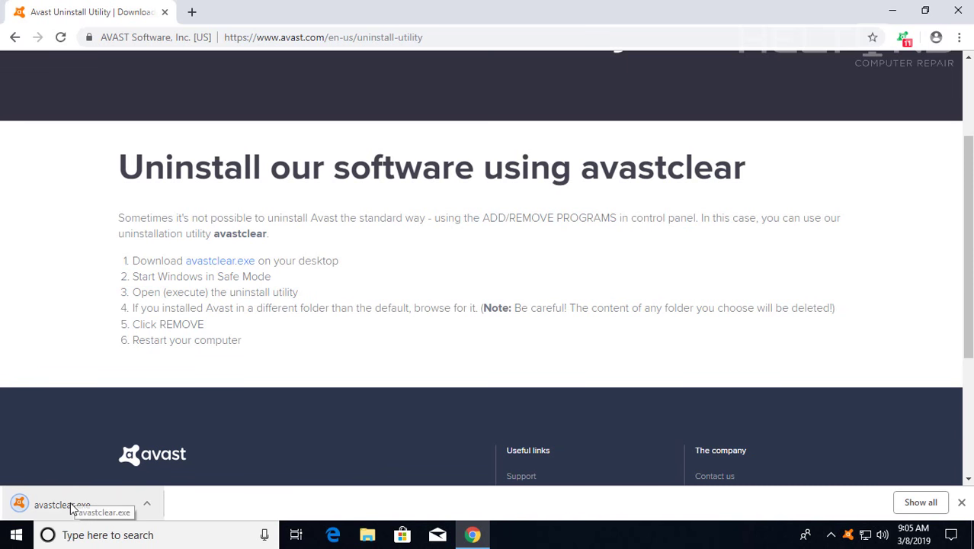
{"action": "left_click", "coordinate": [72, 506]}
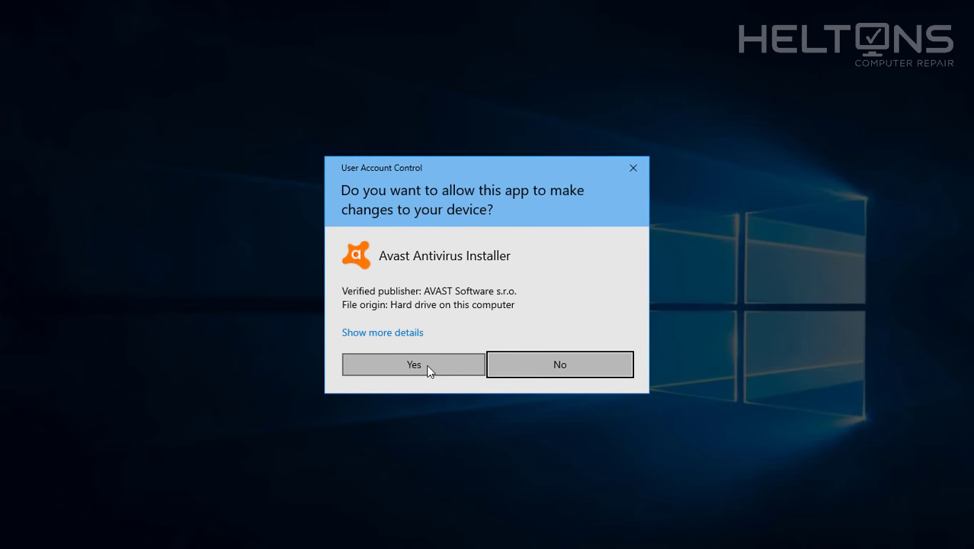
{"action": "left_click", "coordinate": [414, 364]}
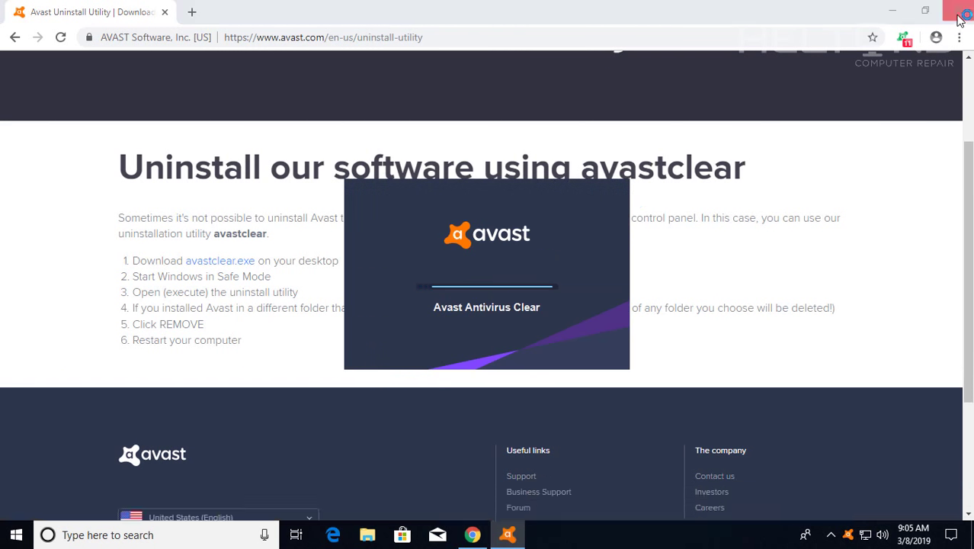
Step: Close Chrome, agree to reboot into Safe Mode for Avast Antivirus Clear, and dismiss the Windows help page in Edge
{"action": "left_click", "coordinate": [958, 19]}
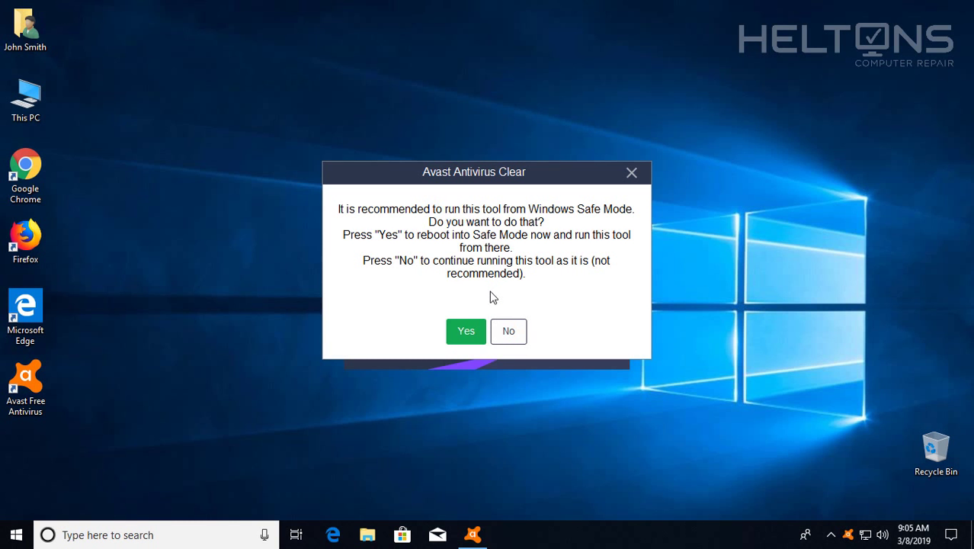
{"action": "left_click", "coordinate": [474, 338]}
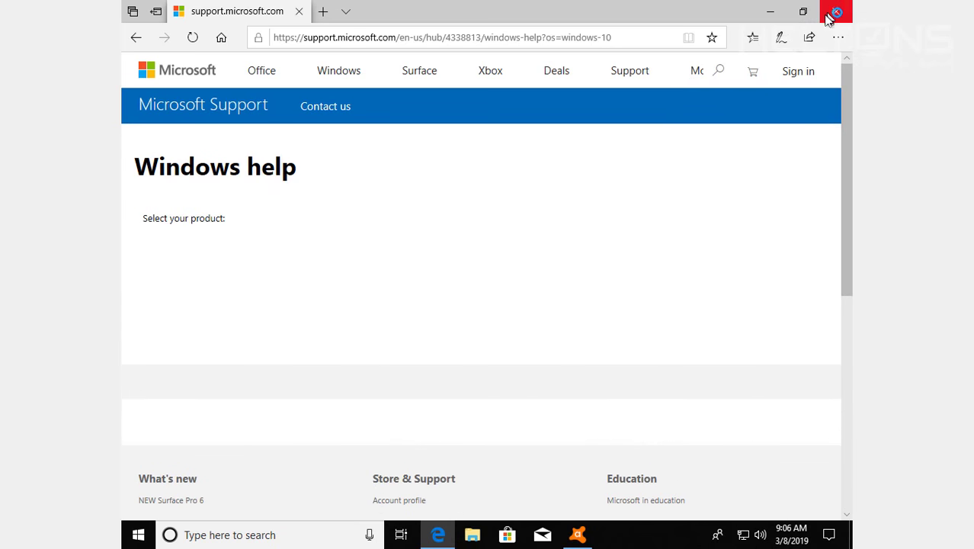
{"action": "left_click", "coordinate": [836, 12]}
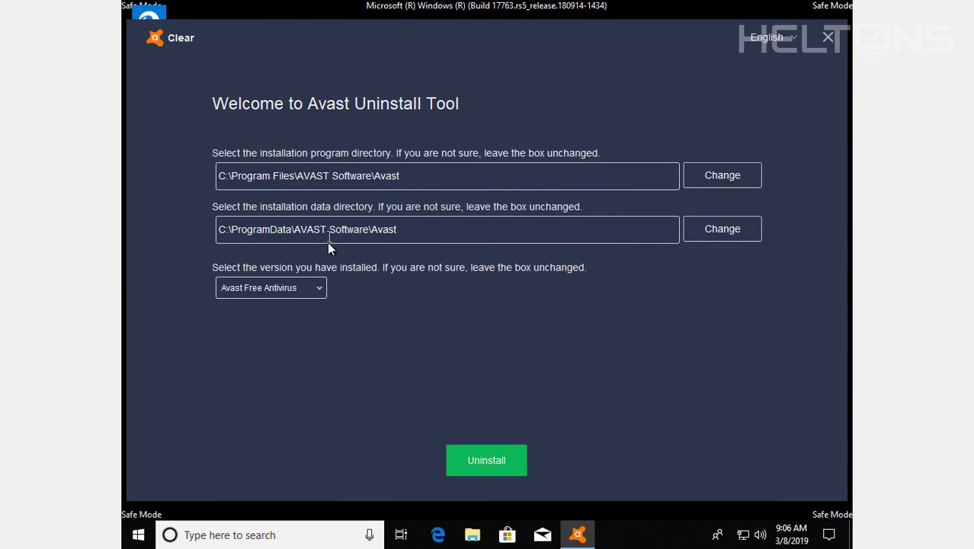
Step: Uninstall Avast with Avast Free Antivirus as the installed version, keeping the default program and data directories
{"action": "left_click", "coordinate": [304, 290]}
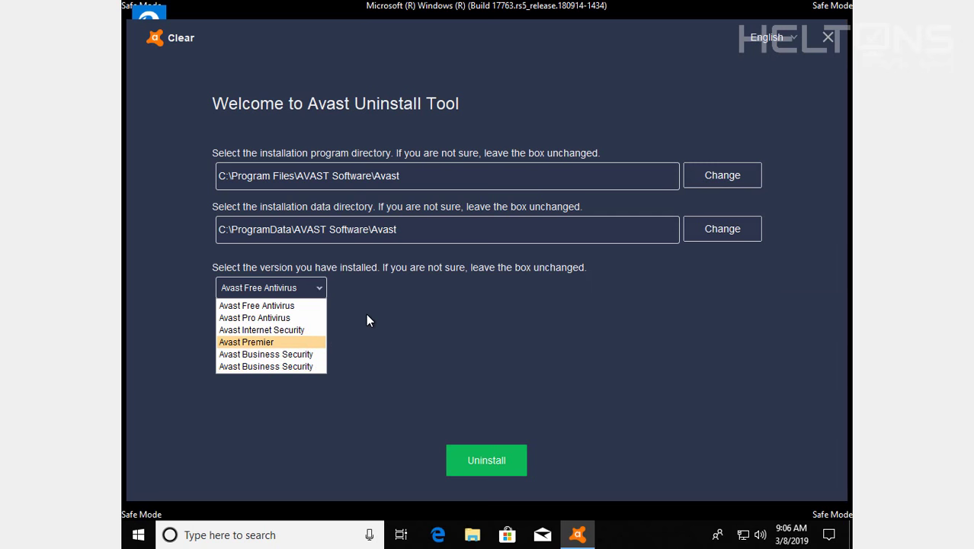
{"action": "left_click", "coordinate": [304, 304]}
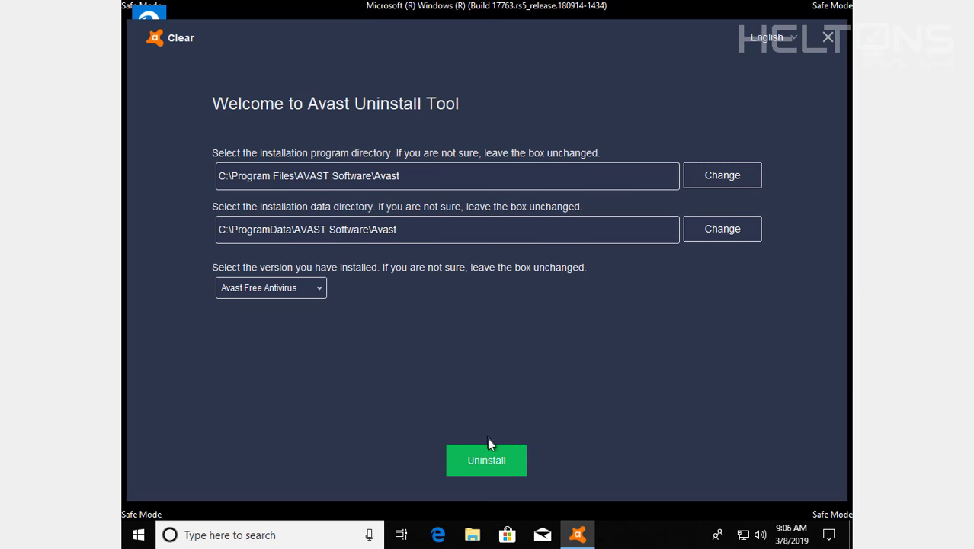
{"action": "left_click", "coordinate": [490, 459]}
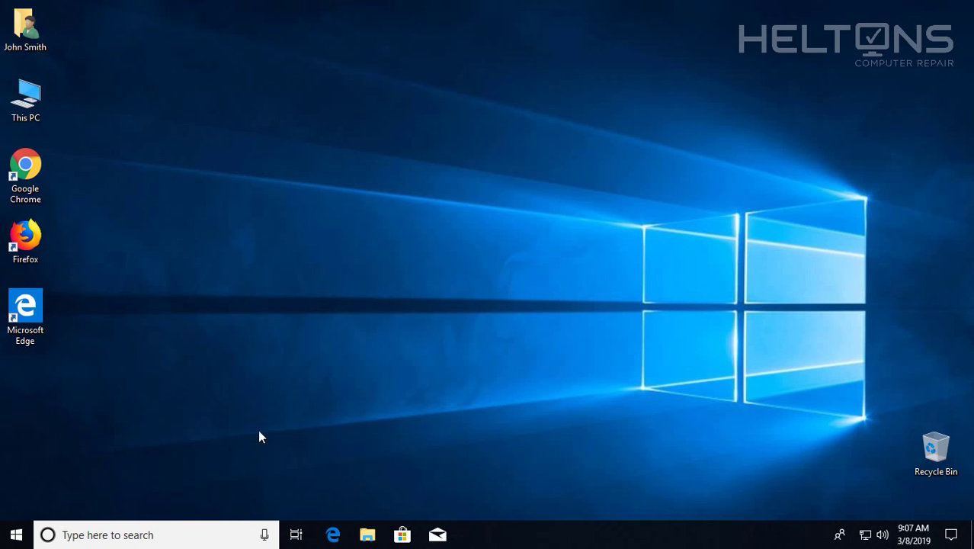
Step: Check the Apps & features list in Windows Settings for any remaining Avast entry, then close Settings
{"action": "left_click", "coordinate": [15, 532]}
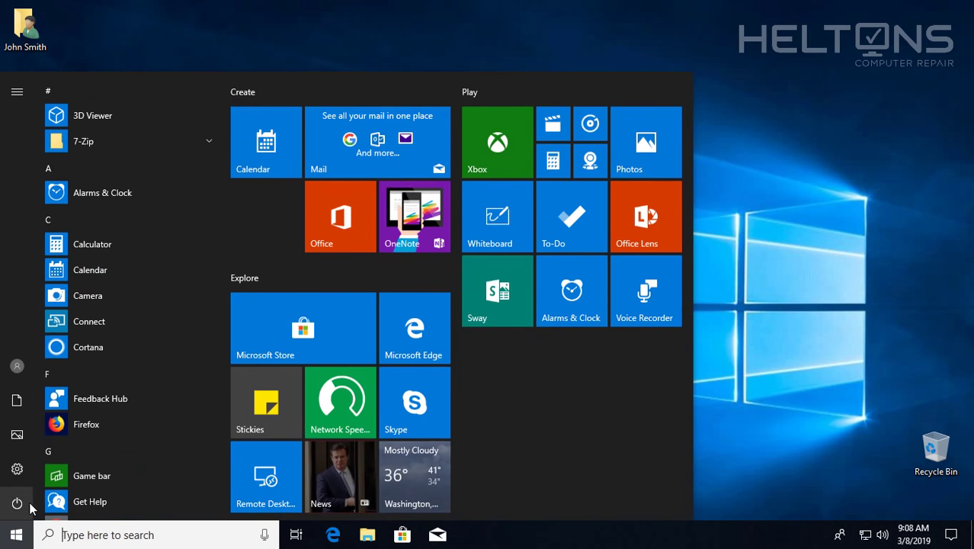
{"action": "left_click", "coordinate": [22, 472]}
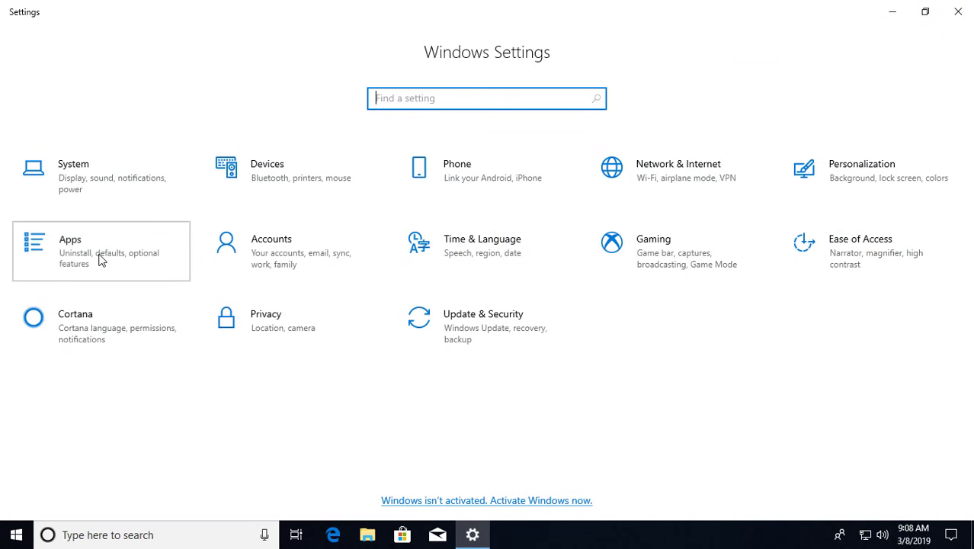
{"action": "left_click", "coordinate": [102, 260]}
{"action": "scroll", "coordinate": [536, 237], "scroll_direction": "down", "scroll_amount": 2}
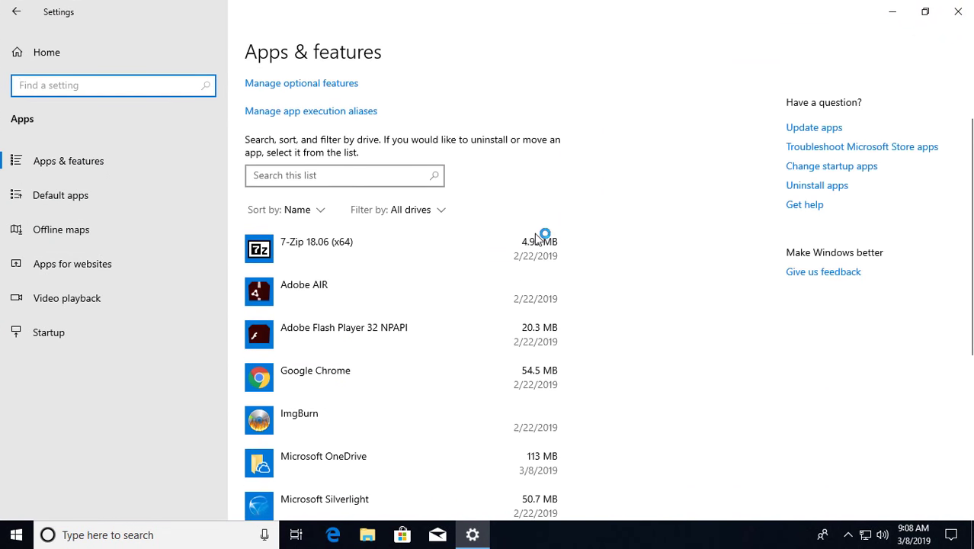
{"action": "scroll", "coordinate": [579, 238], "scroll_direction": "down", "scroll_amount": 3}
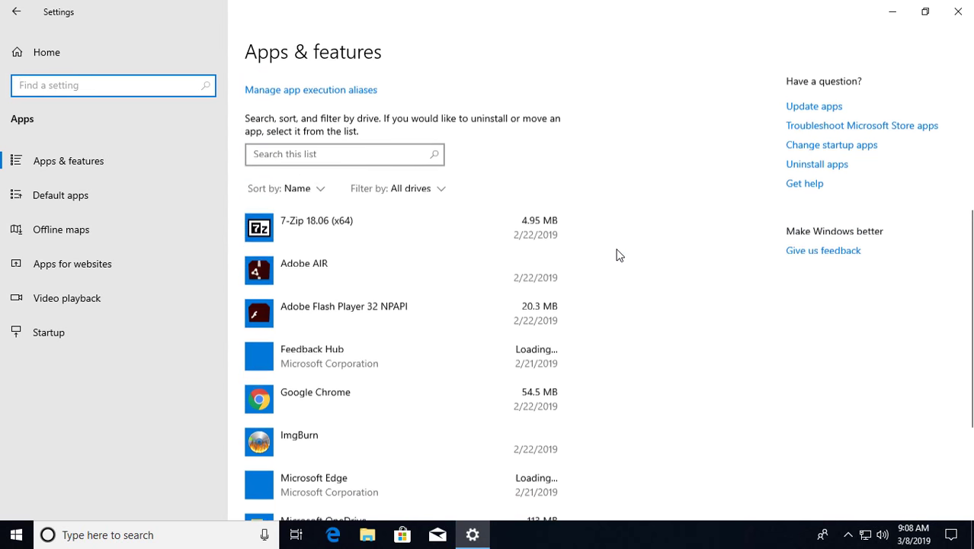
{"action": "left_click", "coordinate": [959, 15]}
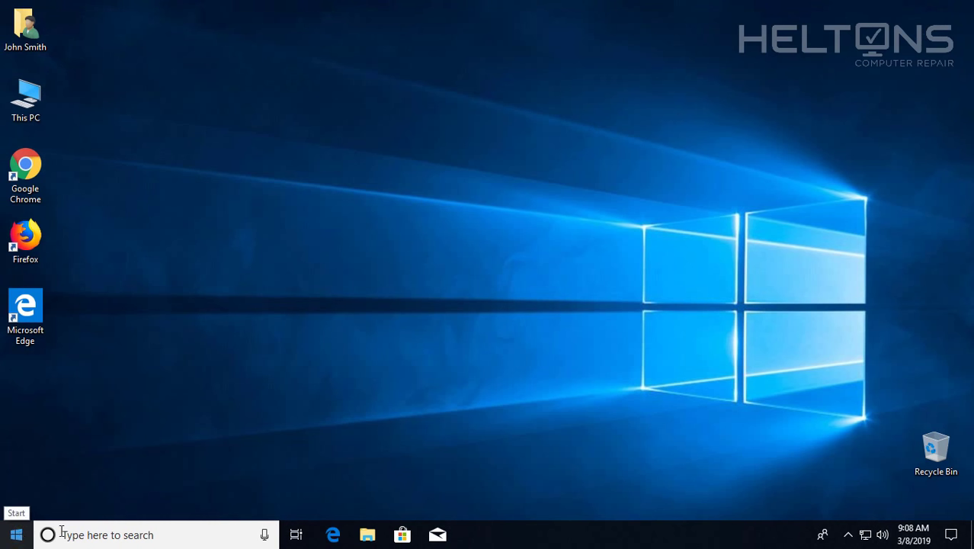
Step: Check Control Panel's Programs and Features list for any remaining Avast entry, then close the window
{"action": "left_click", "coordinate": [85, 533]}
{"action": "type", "text": "c"}
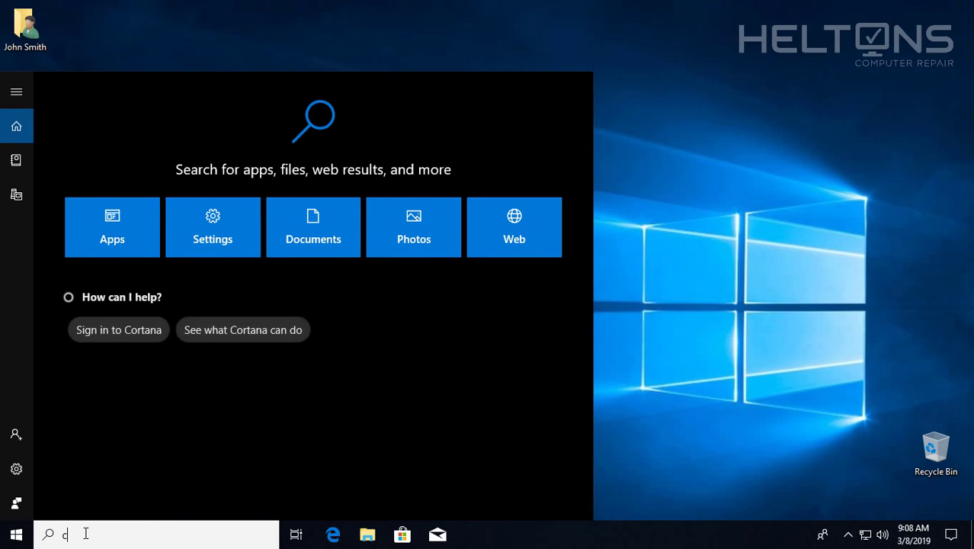
{"action": "type", "text": "ontrol"}
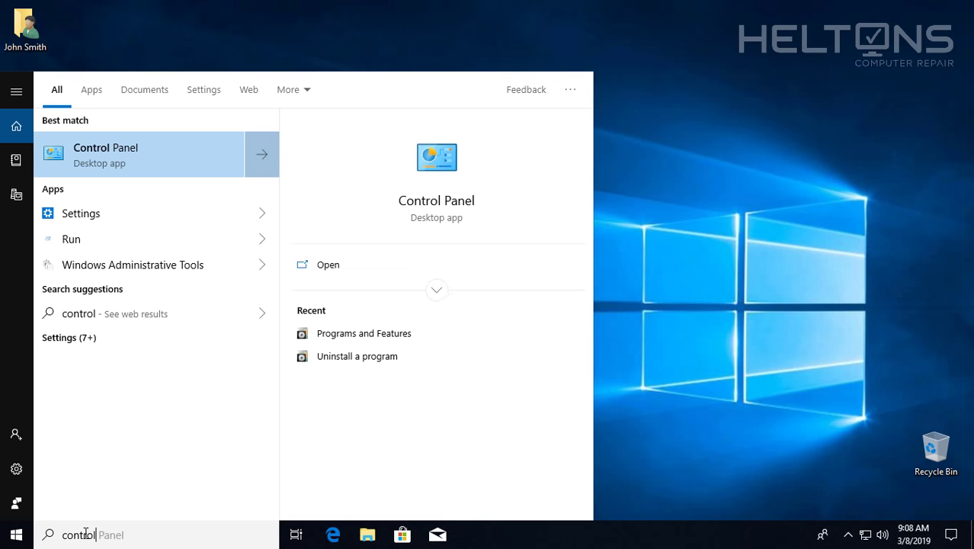
{"action": "left_click", "coordinate": [113, 165]}
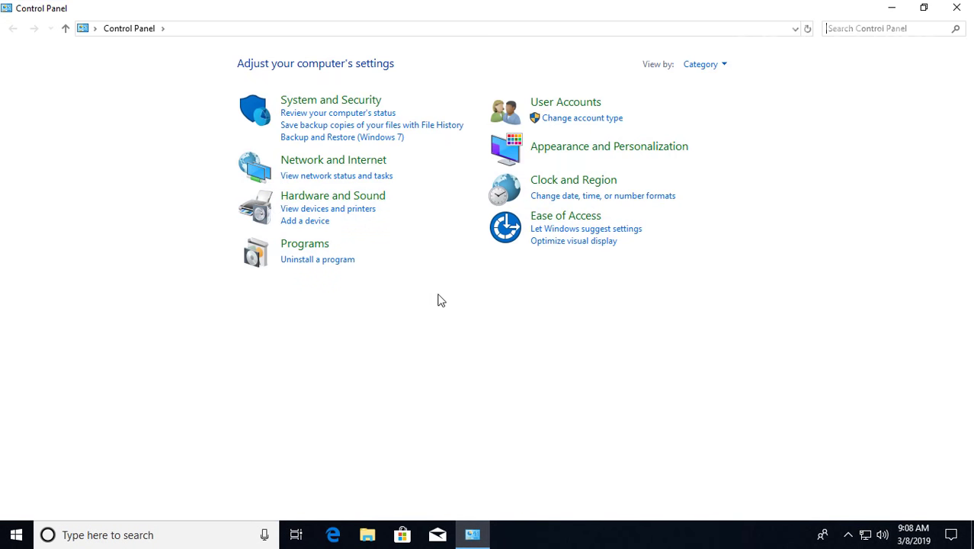
{"action": "left_click", "coordinate": [312, 245]}
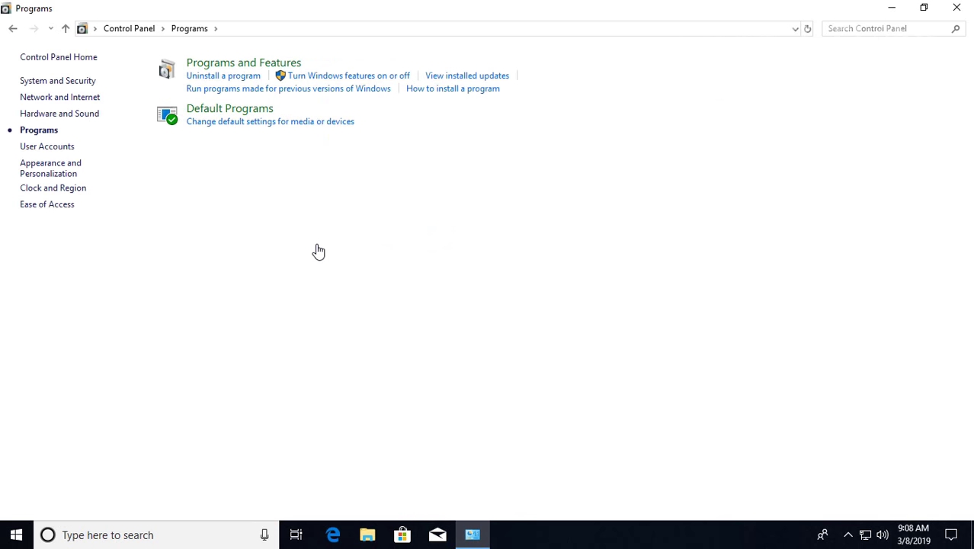
{"action": "left_click", "coordinate": [242, 65]}
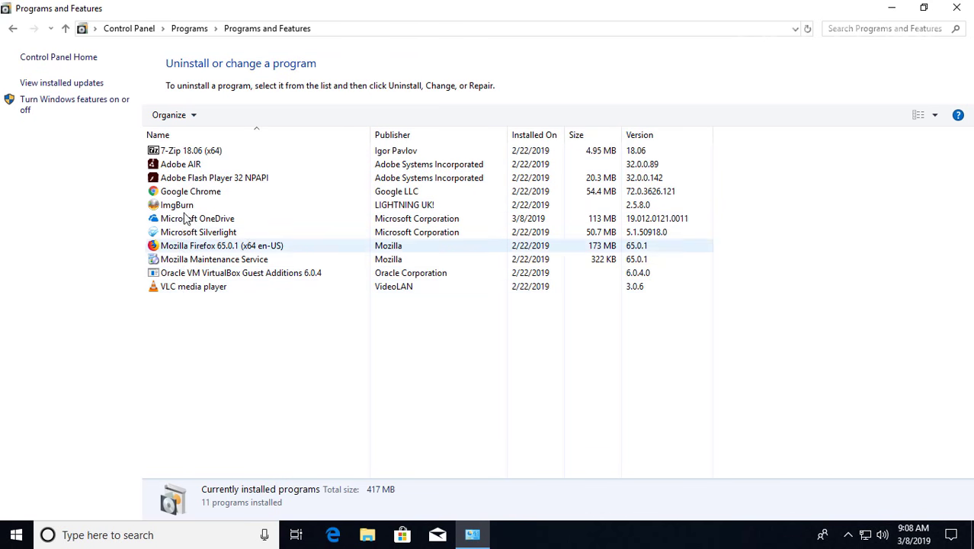
{"action": "left_click", "coordinate": [957, 7]}
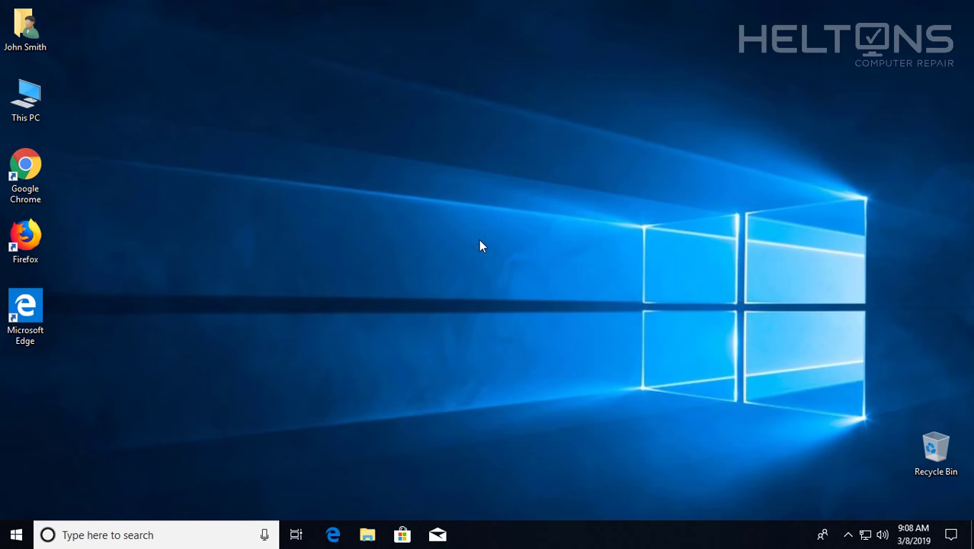